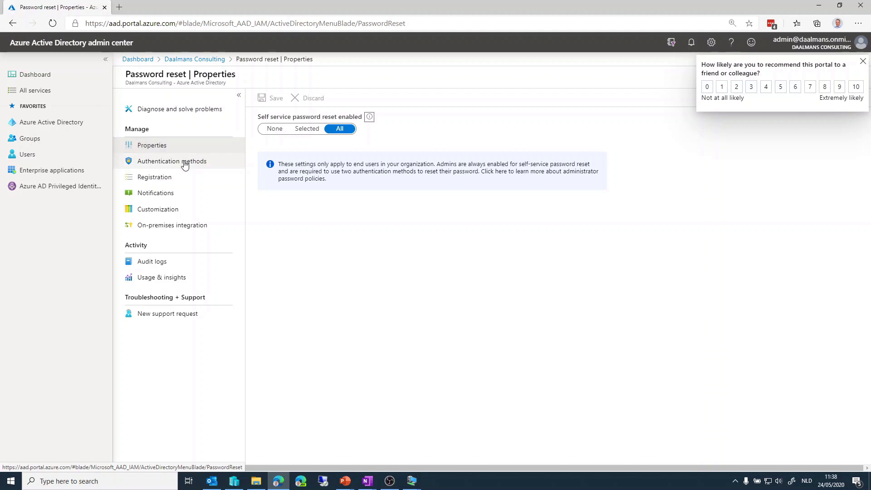
# Require 2 authentication methods for password reset, make Mobile app notification available to users, save, and dismiss the feedback survey.
pyautogui.click(184, 167)
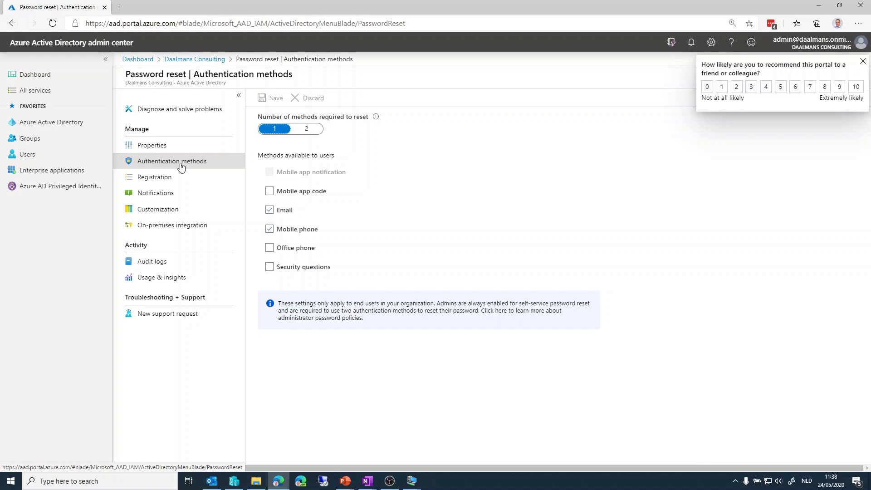
pyautogui.click(311, 133)
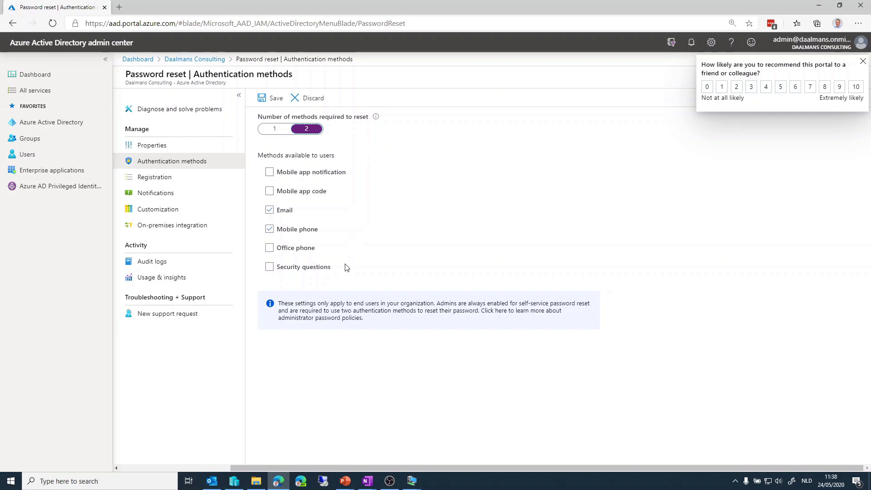
pyautogui.click(270, 171)
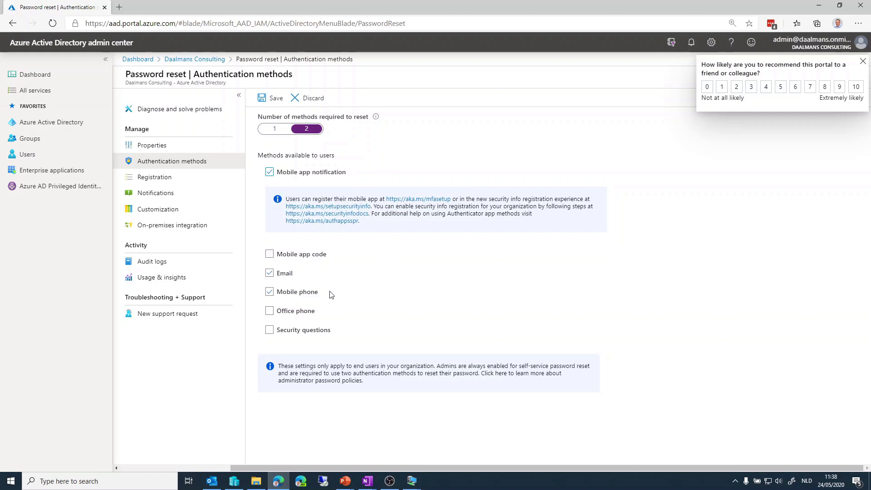
pyautogui.click(268, 100)
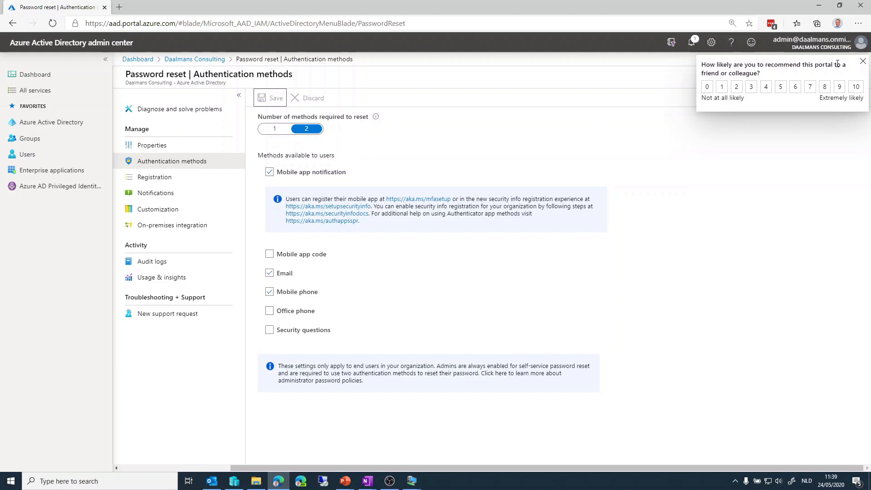
pyautogui.click(862, 62)
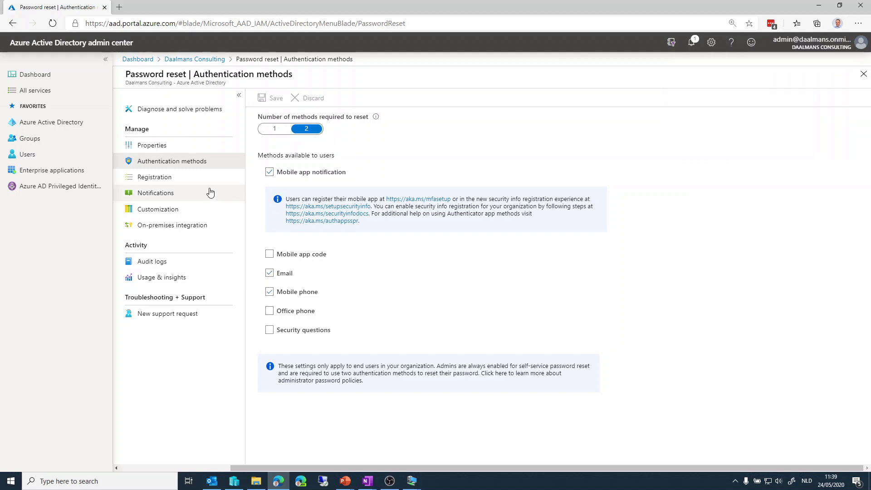
# Require users to register for password reset when signing in and save the registration settings.
pyautogui.click(177, 182)
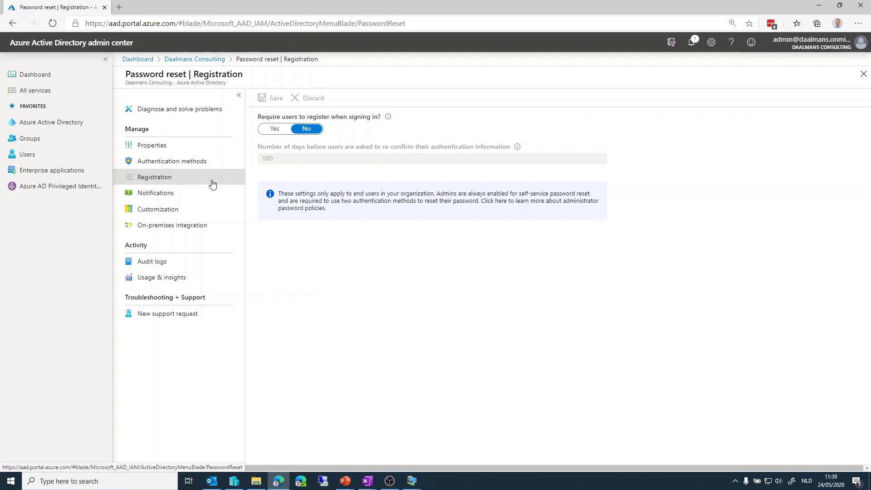
pyautogui.click(281, 131)
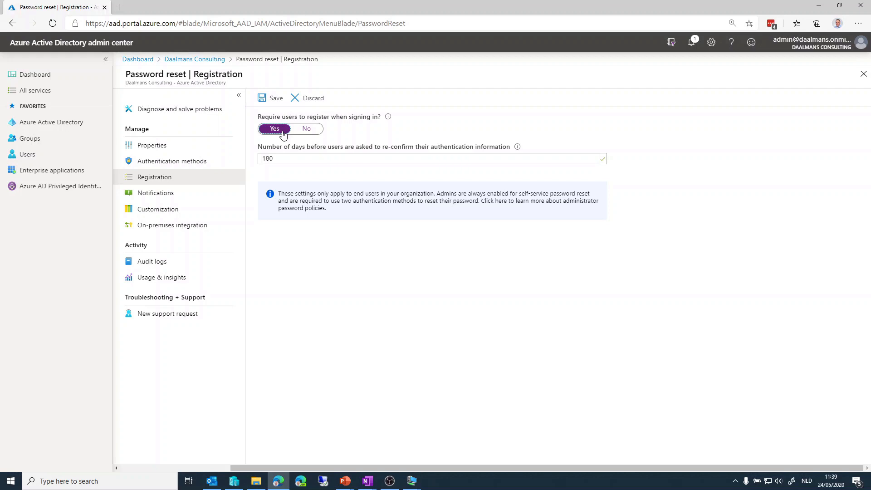
pyautogui.moveTo(278, 158); pyautogui.dragTo(253, 158)
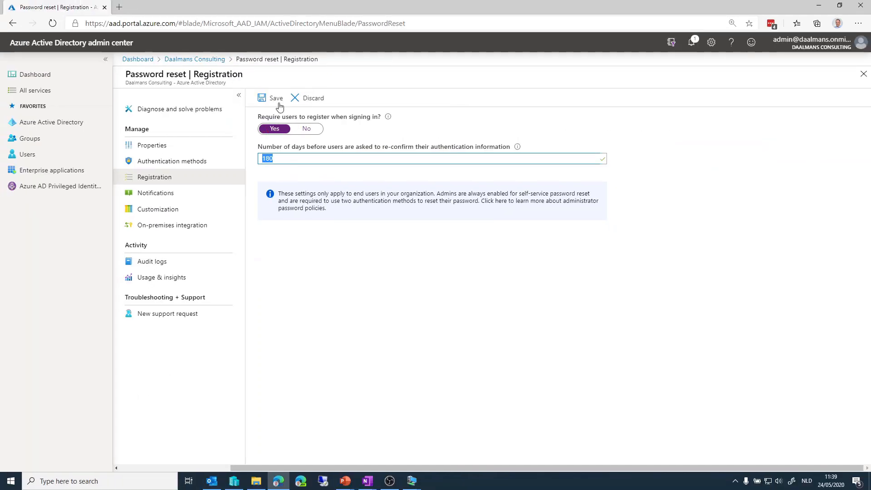
pyautogui.click(278, 99)
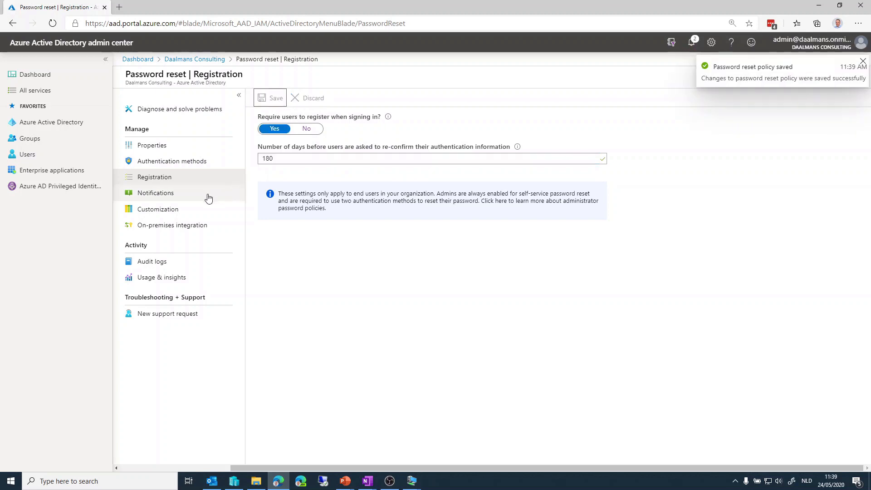
# Review the password reset notification, customization and on-premises integration settings, and the usage and insights report.
pyautogui.click(162, 200)
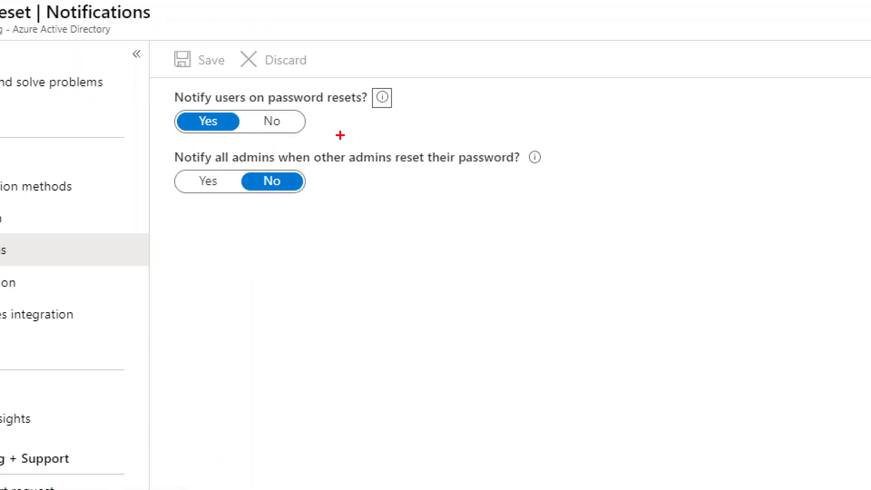
pyautogui.moveTo(153, 83); pyautogui.dragTo(425, 138)
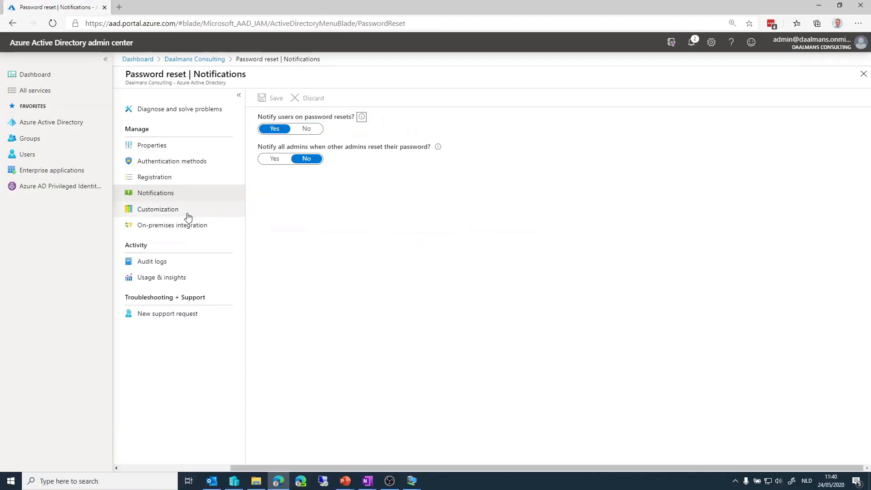
pyautogui.click(174, 217)
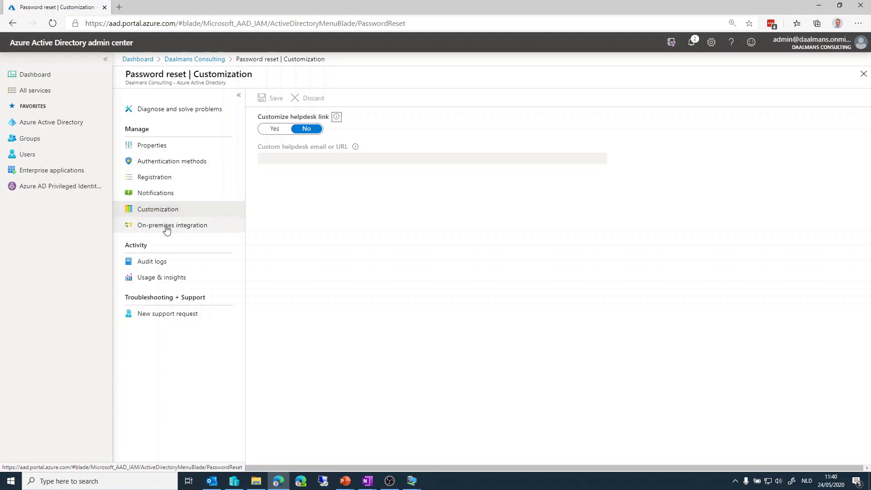
pyautogui.click(166, 228)
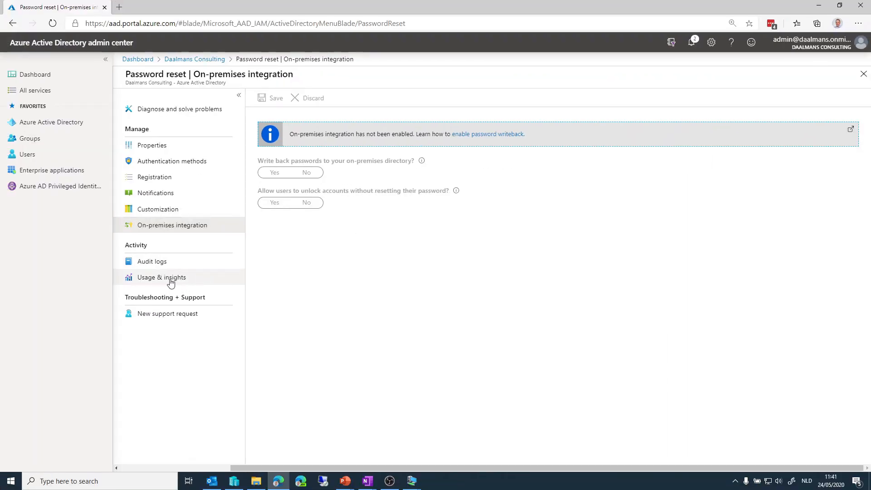
pyautogui.click(163, 280)
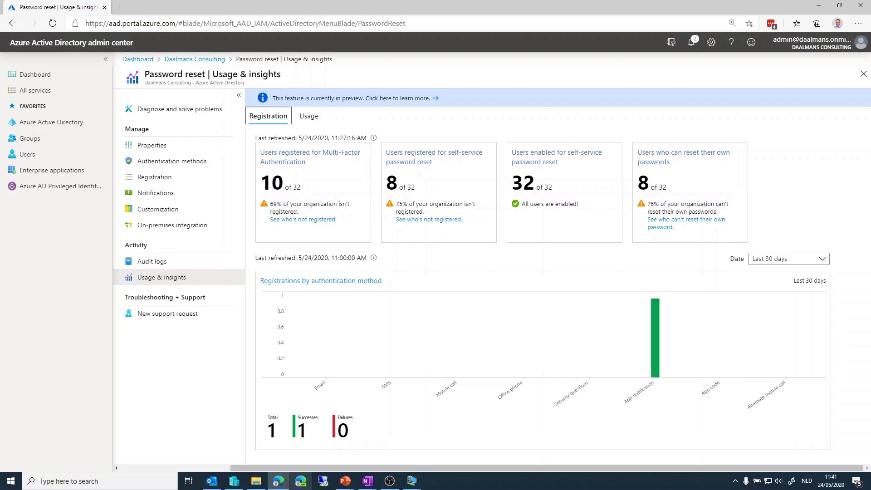
# Switch to an InPrivate Edge window and go to mysignins.microsoft.com.
pyautogui.click(300, 482)
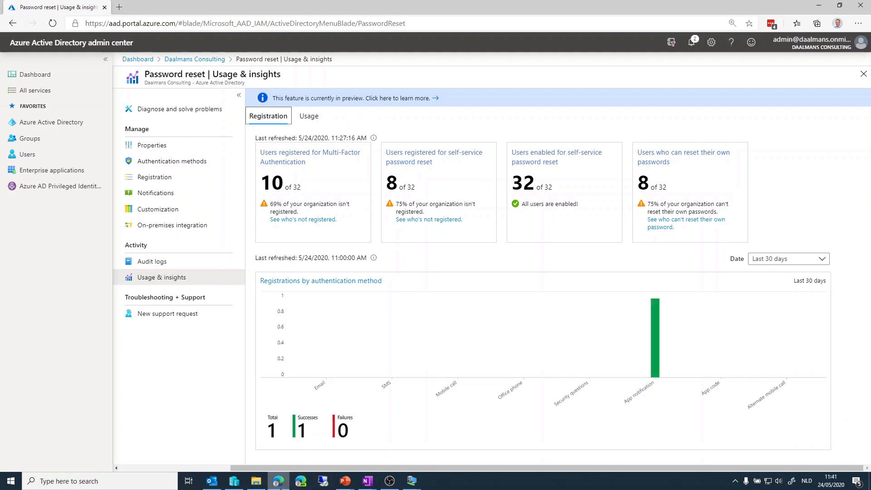
pyautogui.write('my')
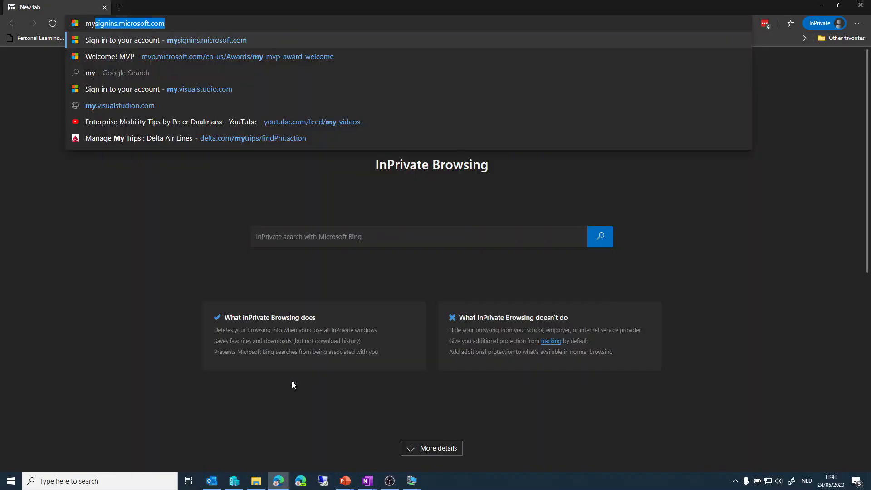
pyautogui.press('Return')
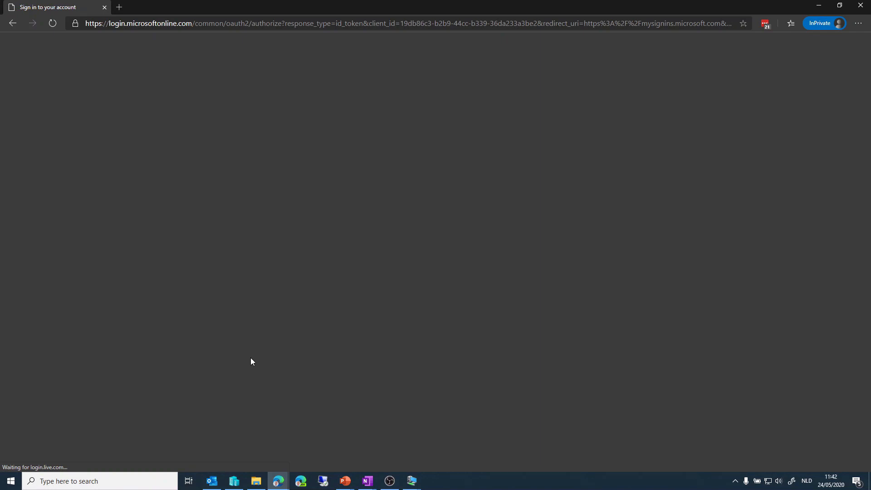
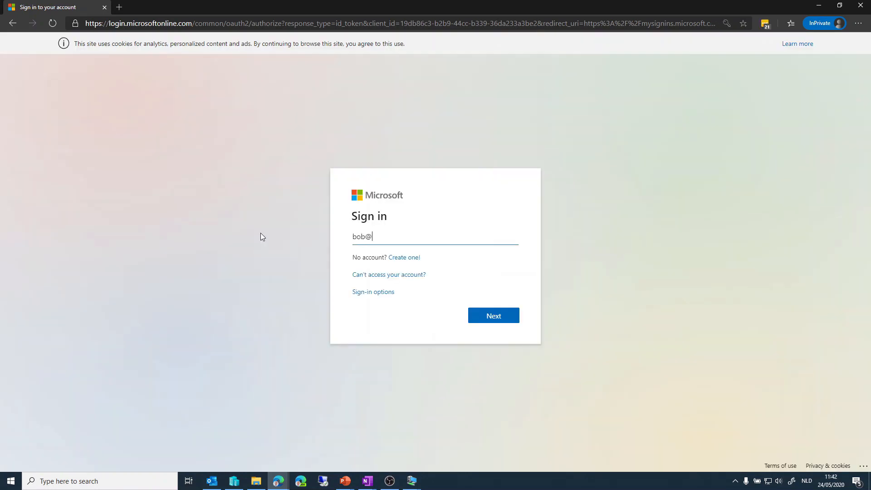
# Try to sign in to the test account with its e-mail address and a password.
pyautogui.press('Return')
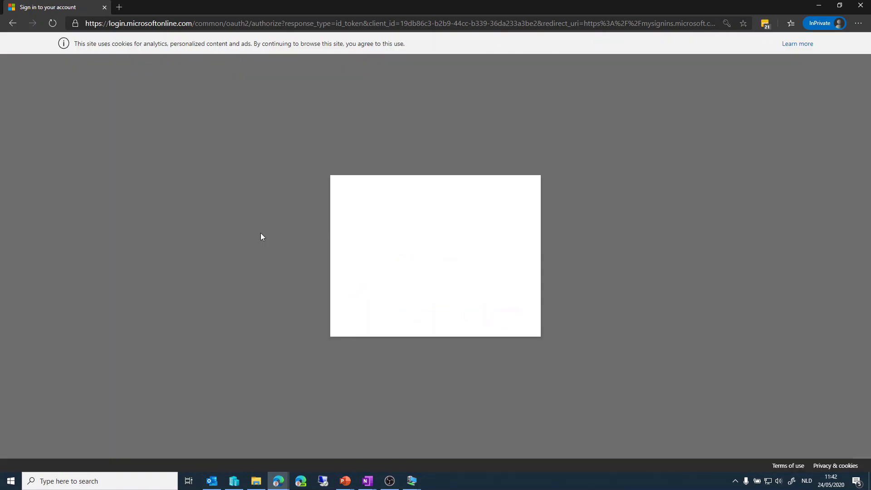
pyautogui.press('Return')
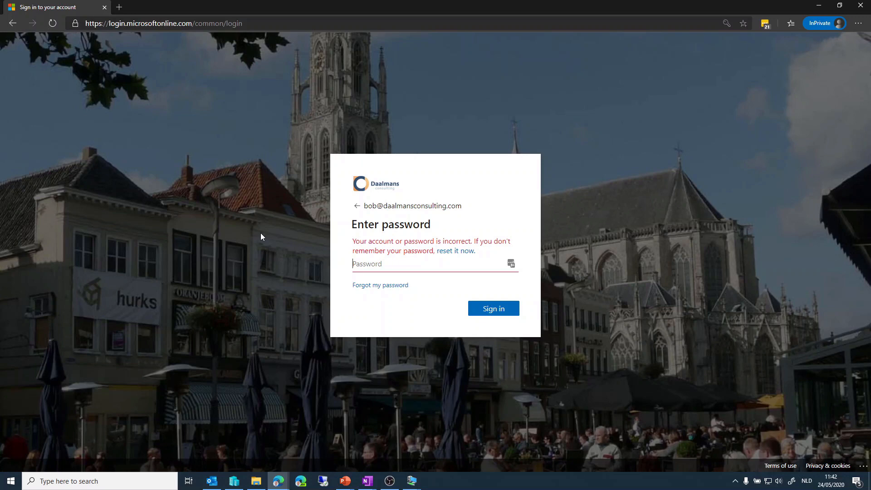
# Start resetting the account's password from the sign-in page and submit the user ID with the characters shown in the picture.
pyautogui.click(465, 252)
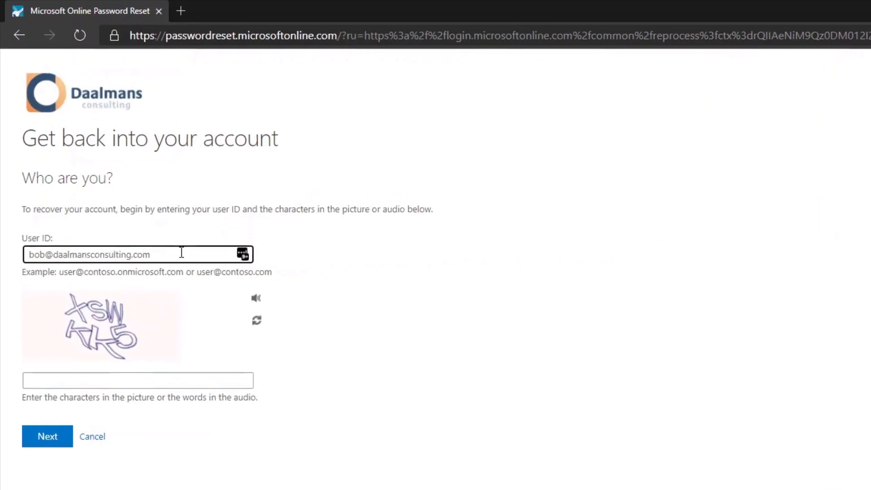
pyautogui.moveTo(181, 252); pyautogui.dragTo(30, 247)
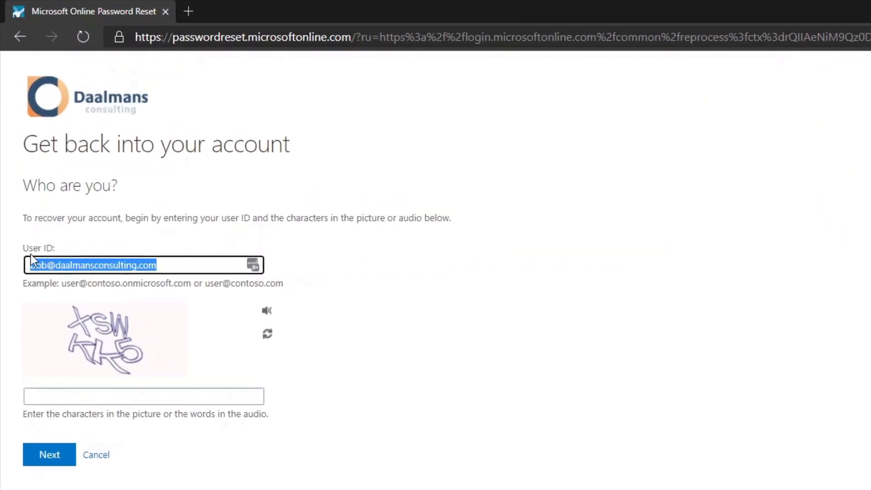
pyautogui.click(58, 395)
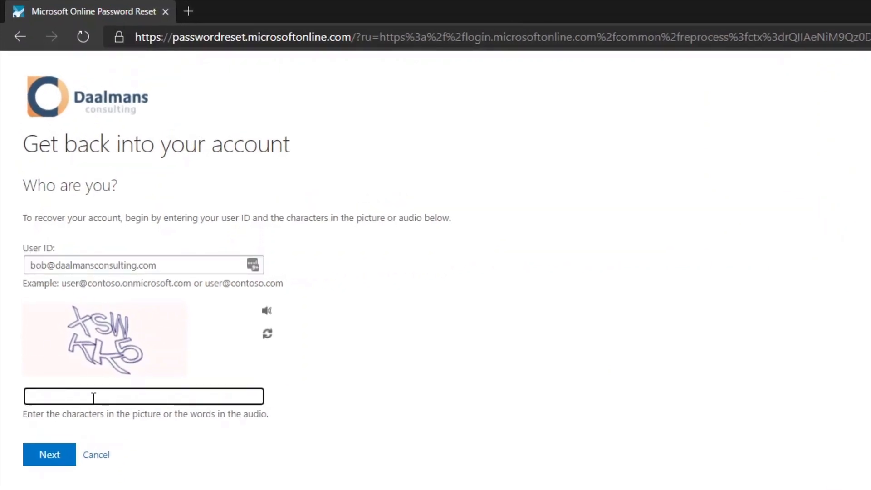
pyautogui.write('xswkk5')
pyautogui.click(59, 461)
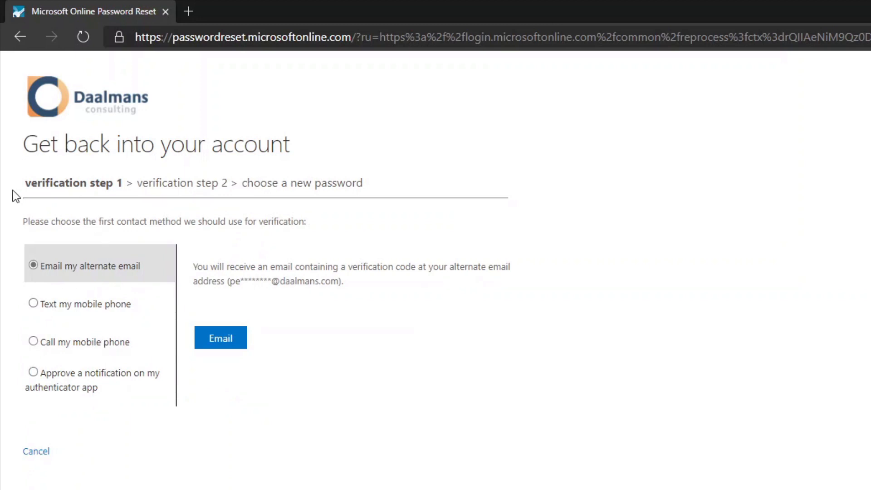
# Verify the account by a call to the mobile phone, entering its phone number, and by a notification sent to the authenticator app.
pyautogui.click(120, 303)
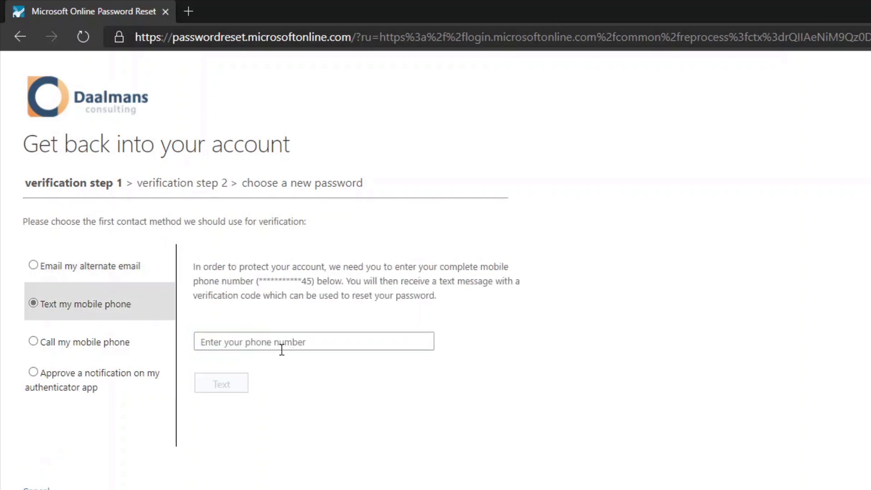
pyautogui.click(102, 343)
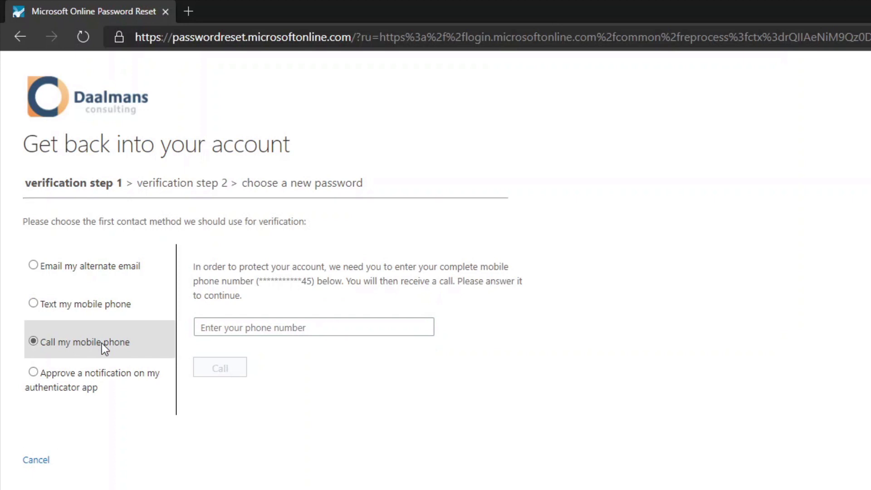
pyautogui.click(107, 372)
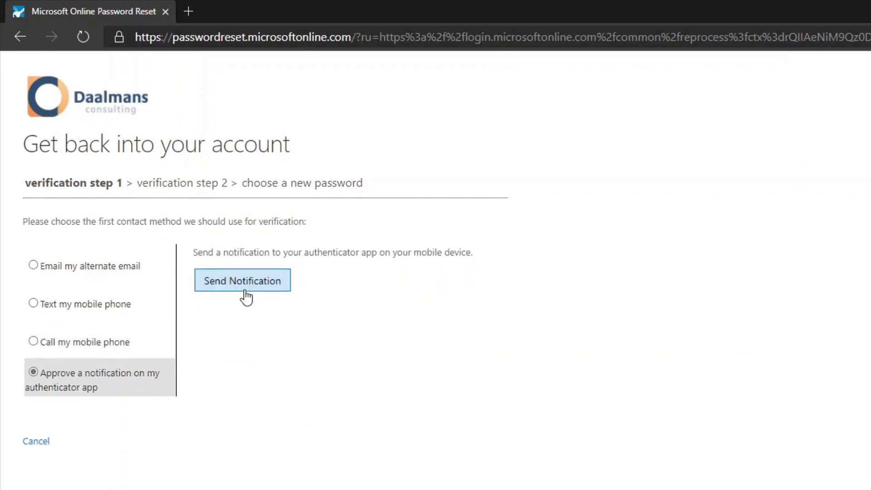
pyautogui.click(95, 343)
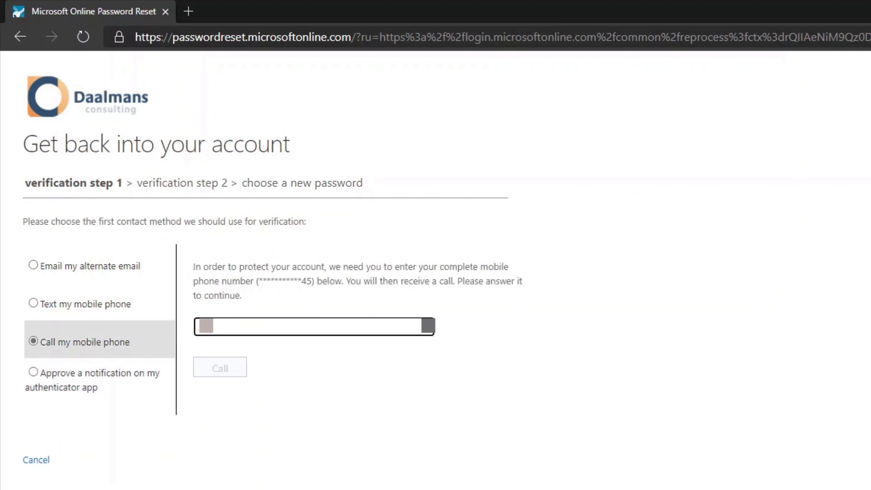
pyautogui.write('**')
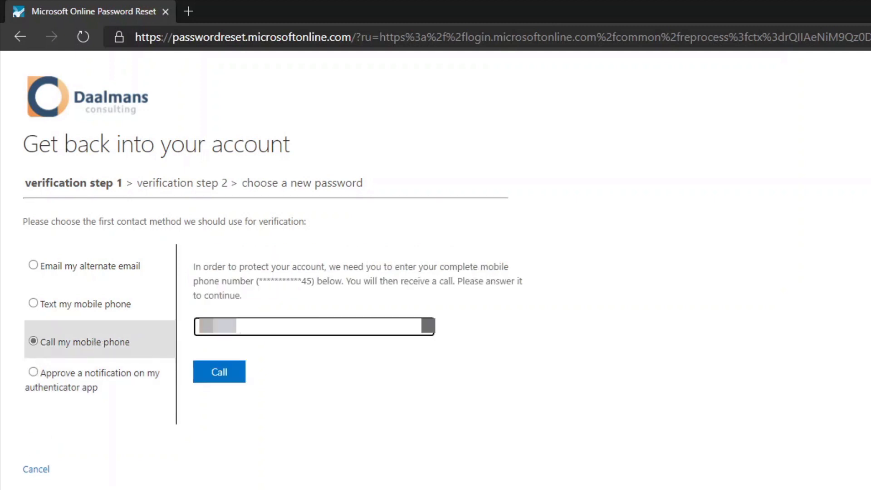
pyautogui.write('**')
pyautogui.click(233, 374)
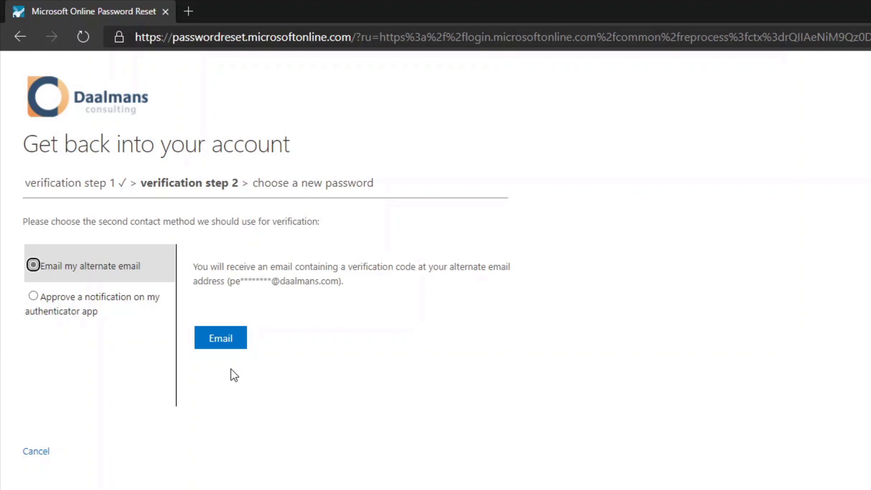
pyautogui.click(33, 296)
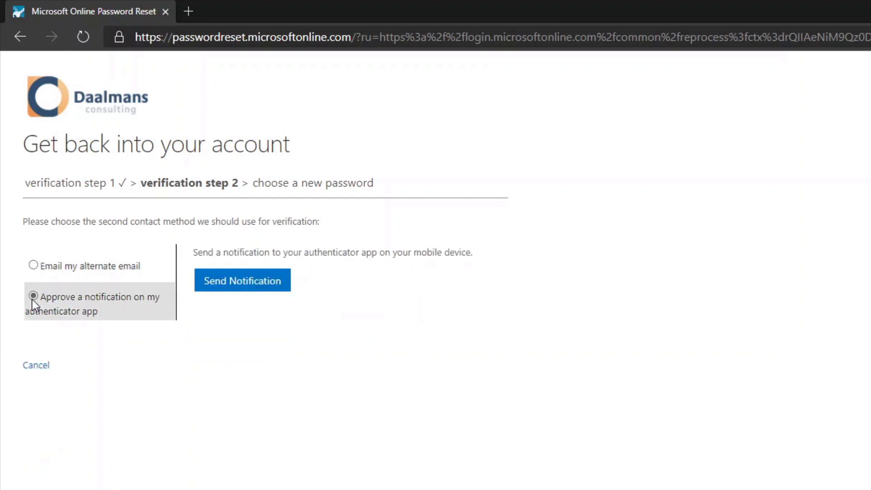
pyautogui.click(235, 283)
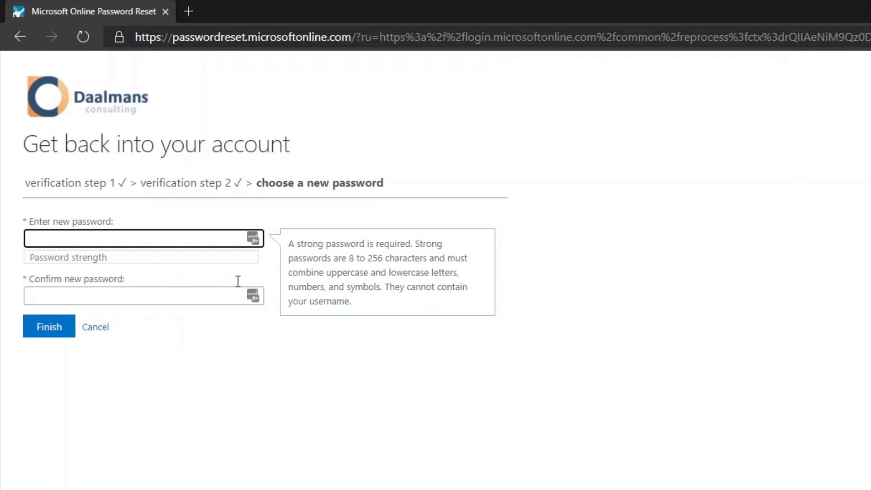
# Enter and confirm the new account password, and finish the password reset.
pyautogui.write('••••')
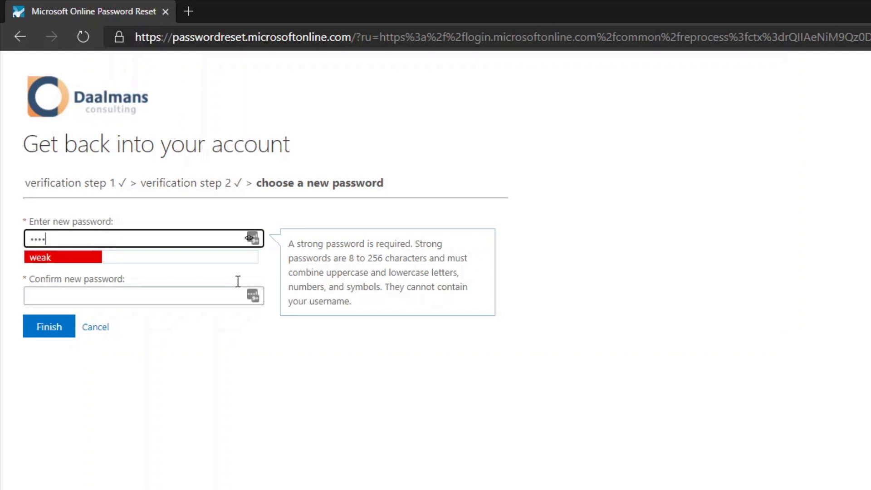
pyautogui.write('•••••')
pyautogui.press('Tab')
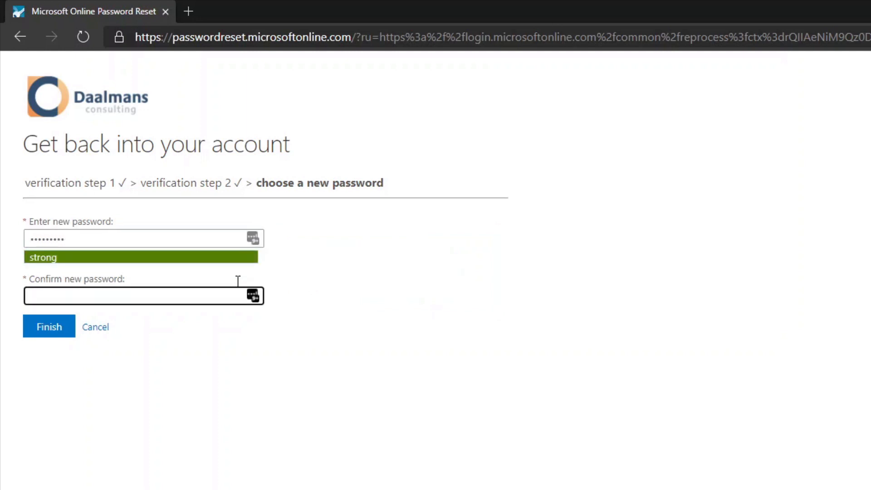
pyautogui.write('•••••••••')
pyautogui.click(33, 325)
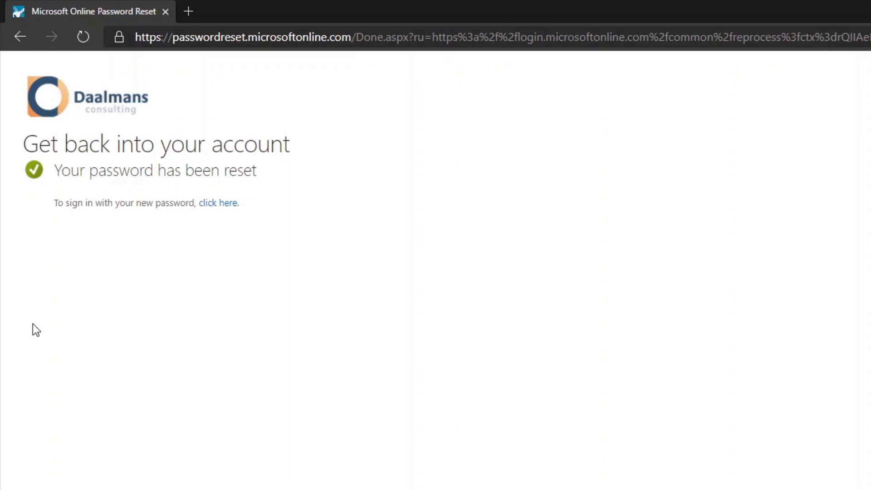
# Return from the completed password reset to the sign-in page for the new password.
pyautogui.click(228, 204)
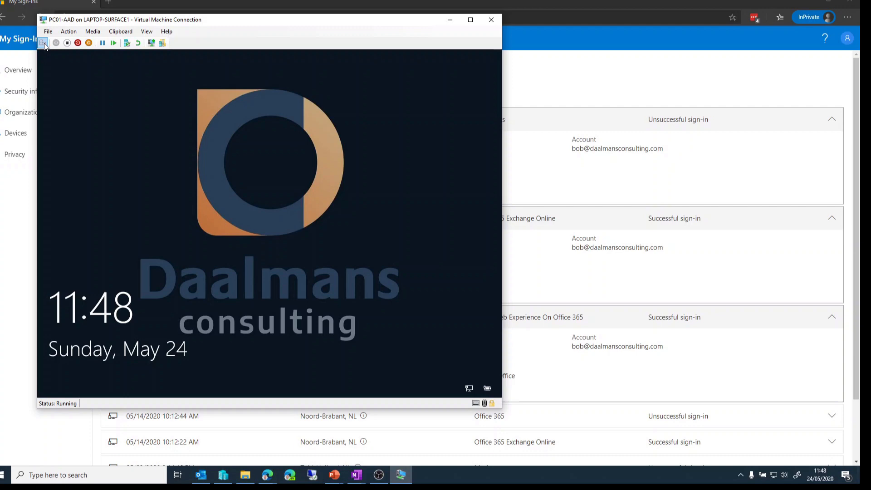
# Start a password reset from the PC01-AAD virtual machine's sign-in screen, review the verification contact methods offered, and cancel the reset.
pyautogui.click(43, 43)
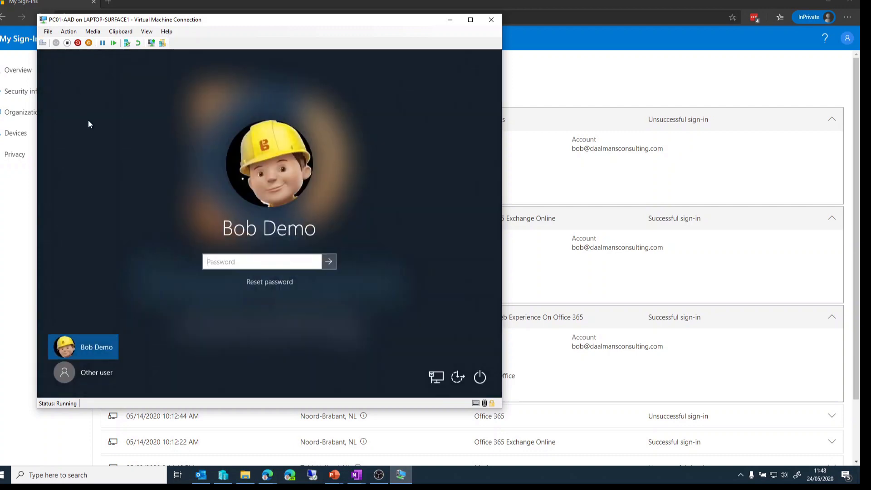
pyautogui.click(272, 283)
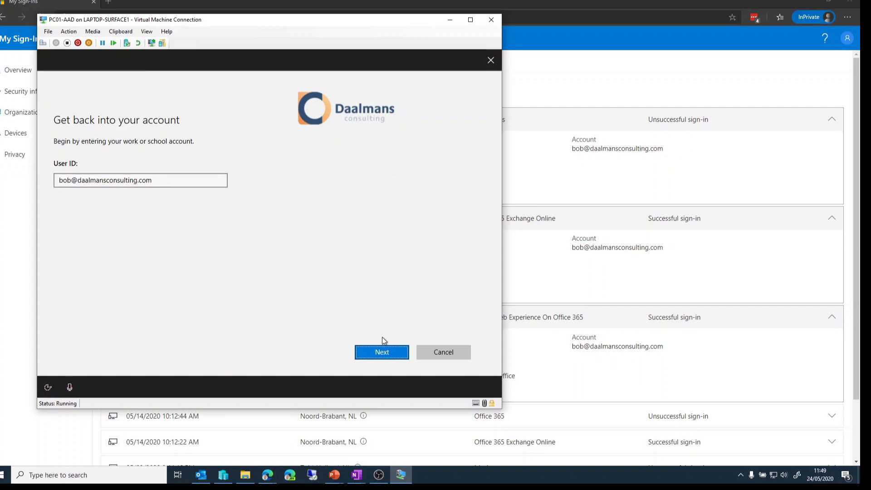
pyautogui.click(389, 352)
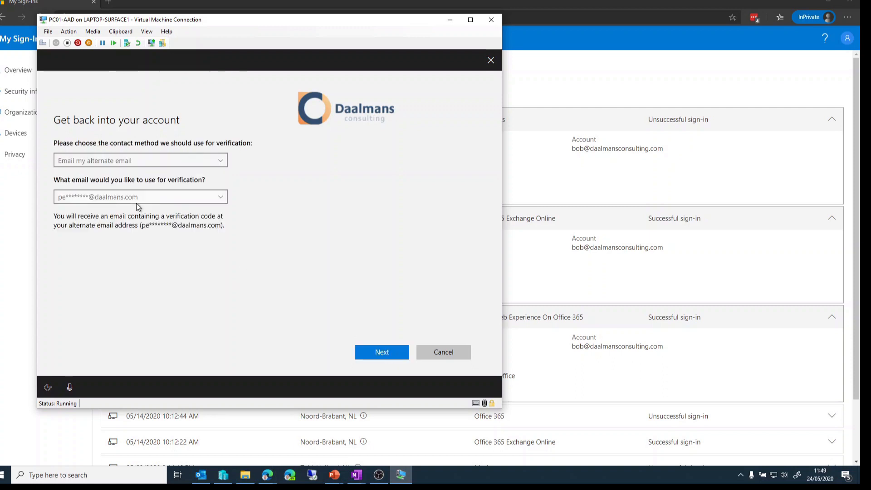
pyautogui.click(154, 157)
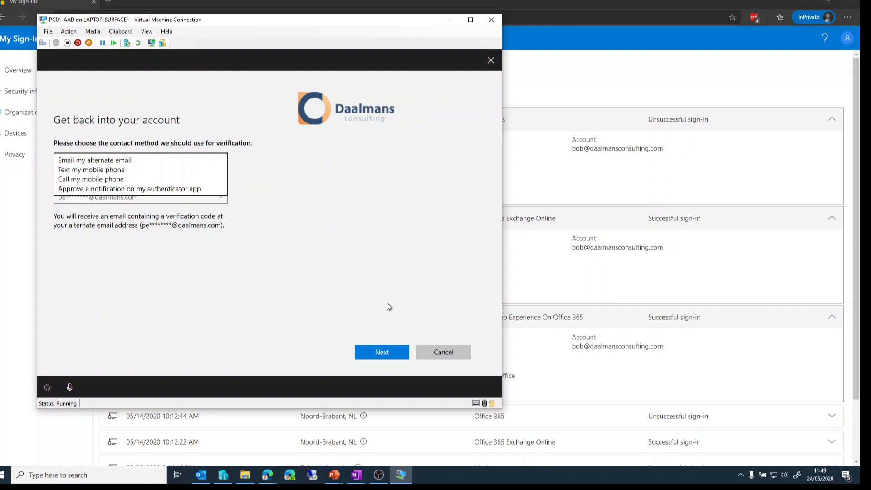
pyautogui.click(446, 350)
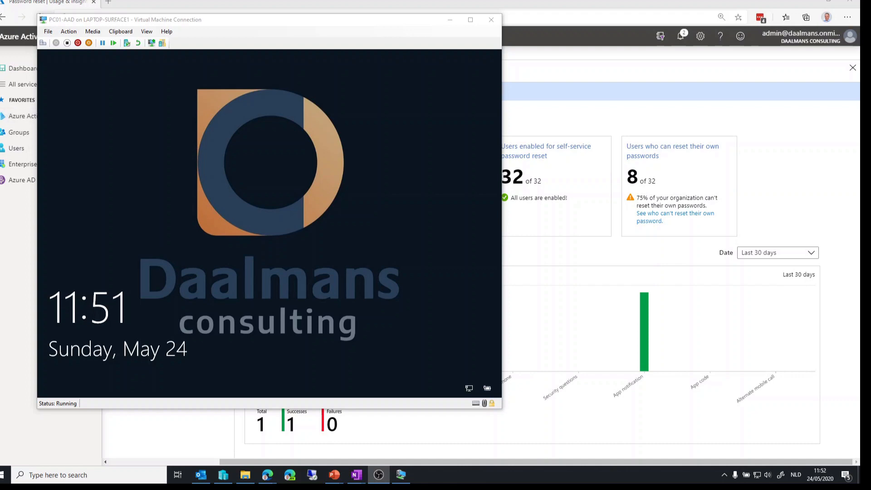
# Switch to the browser and open the Microsoft Endpoint Manager admin center in a new tab, signing in with the admin account.
pyautogui.click(154, 4)
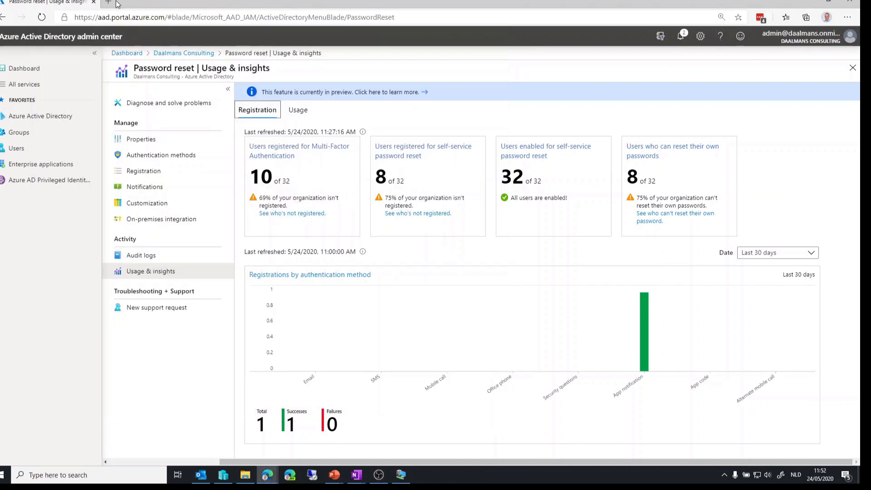
pyautogui.click(107, 4)
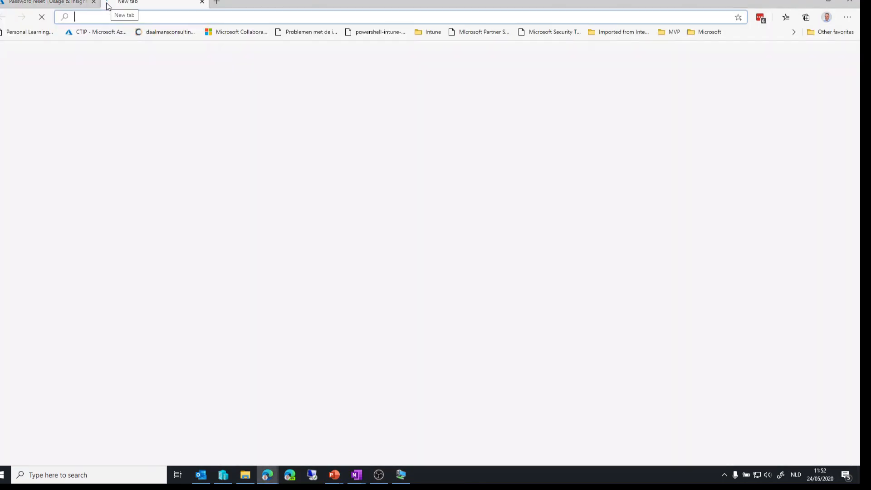
pyautogui.write('endpoint.microsoft.com')
pyautogui.press('Return')
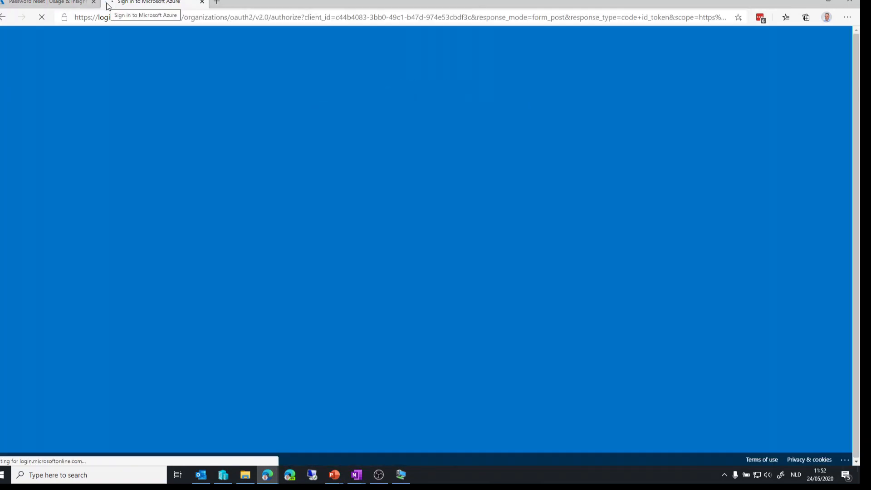
pyautogui.click(432, 196)
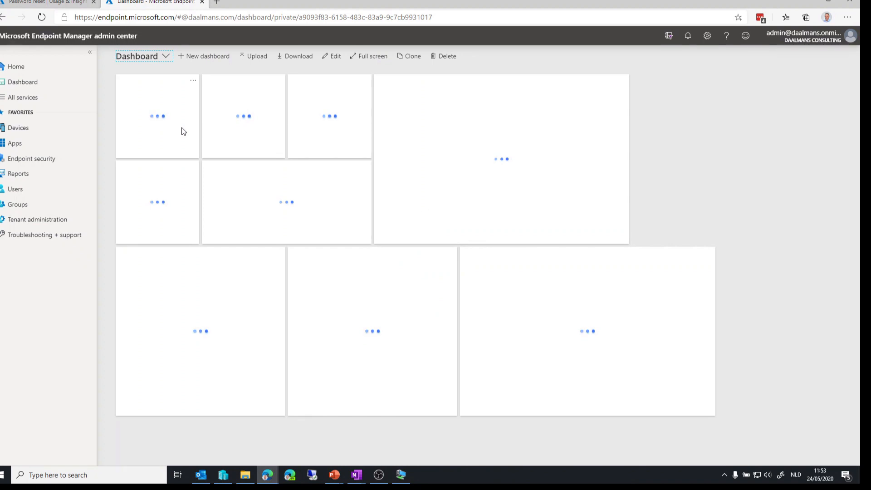
# Open the custom configuration settings of the Windows device configuration profile "Windows 10 allow Password Reset".
pyautogui.click(57, 129)
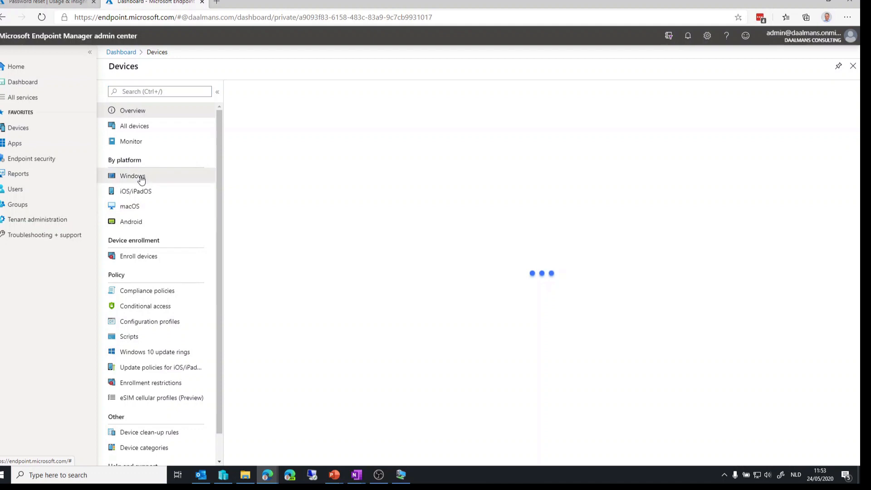
pyautogui.click(140, 176)
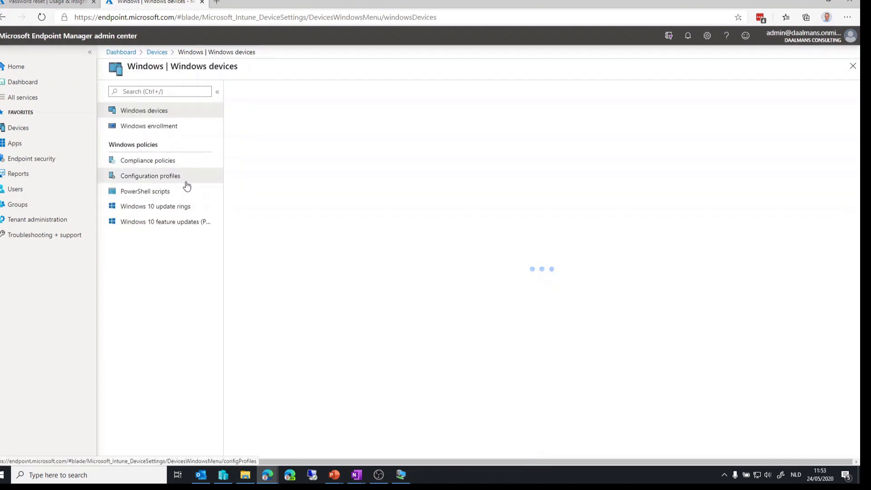
pyautogui.click(190, 186)
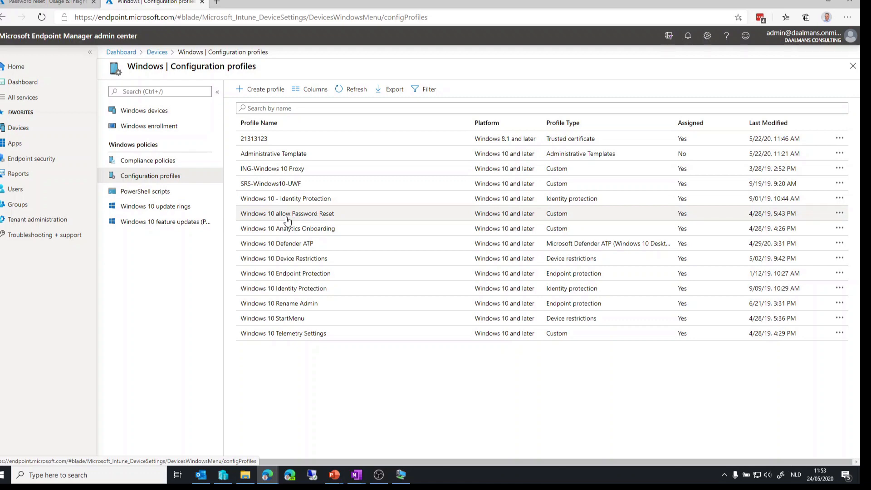
pyautogui.click(522, 216)
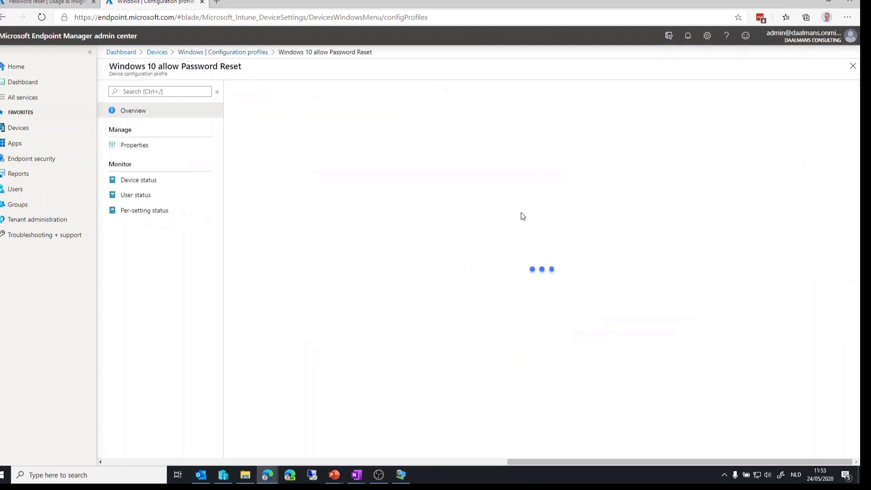
pyautogui.click(144, 148)
pyautogui.click(311, 181)
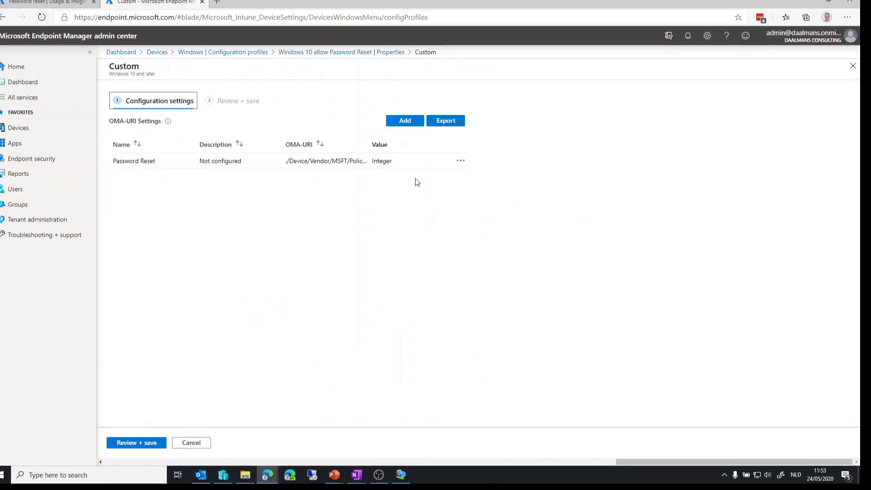
# Examine the OMA-URI path of the profile's Password Reset setting and open its row to view the full path, data type and value.
pyautogui.moveTo(369, 144); pyautogui.dragTo(422, 143)
pyautogui.doubleClick(344, 161)
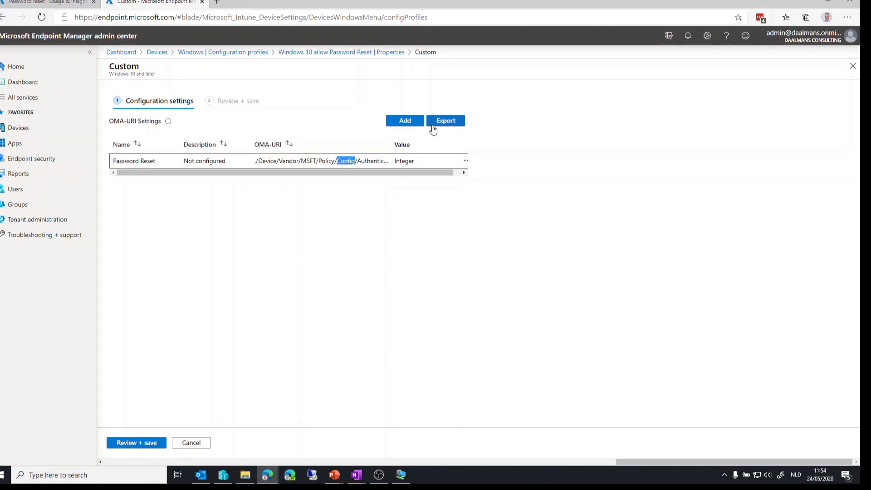
pyautogui.click(146, 160)
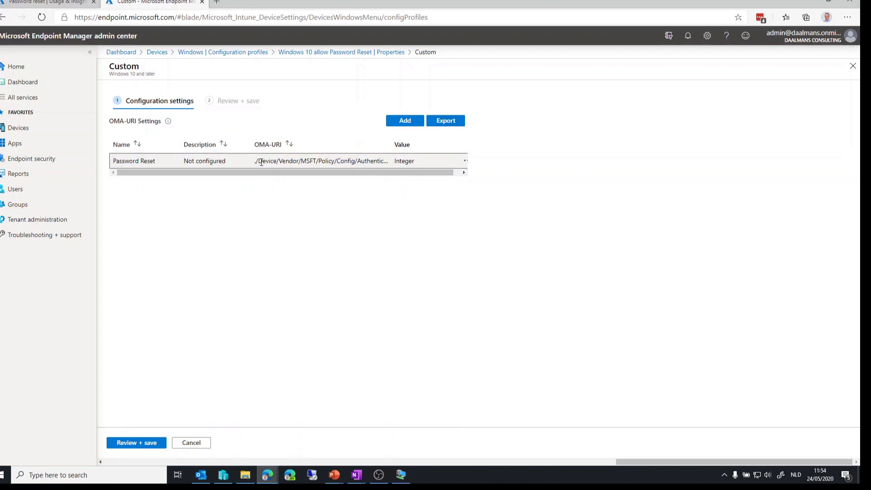
pyautogui.moveTo(256, 161); pyautogui.dragTo(385, 165)
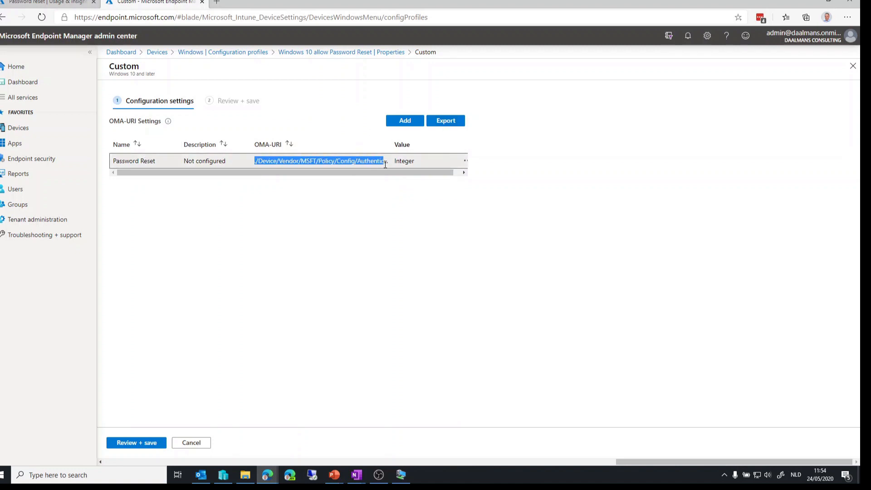
pyautogui.click(464, 163)
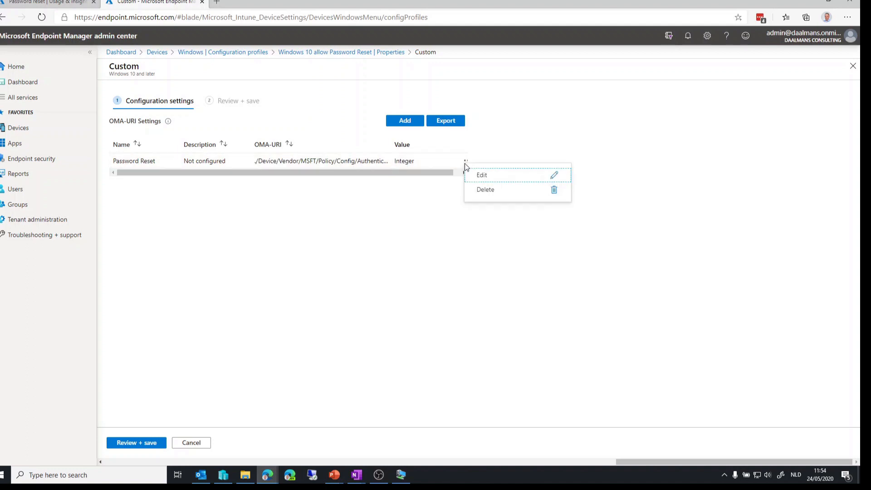
pyautogui.click(479, 173)
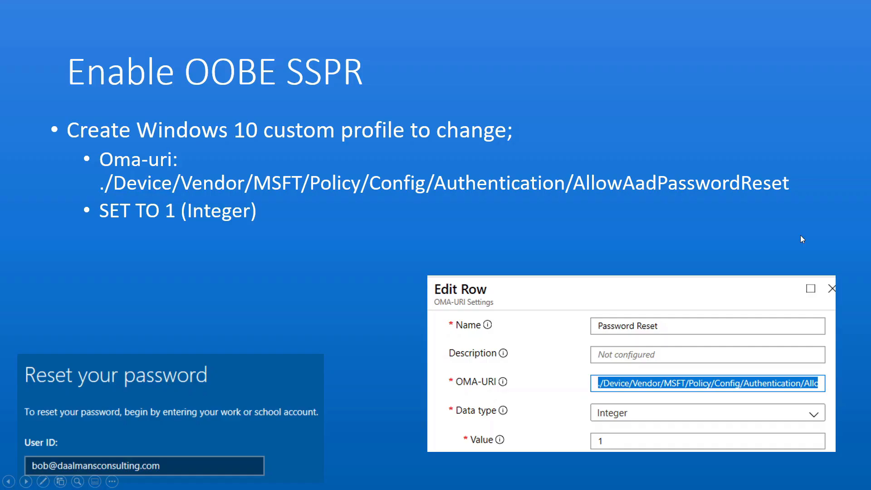
pyautogui.press('Right')
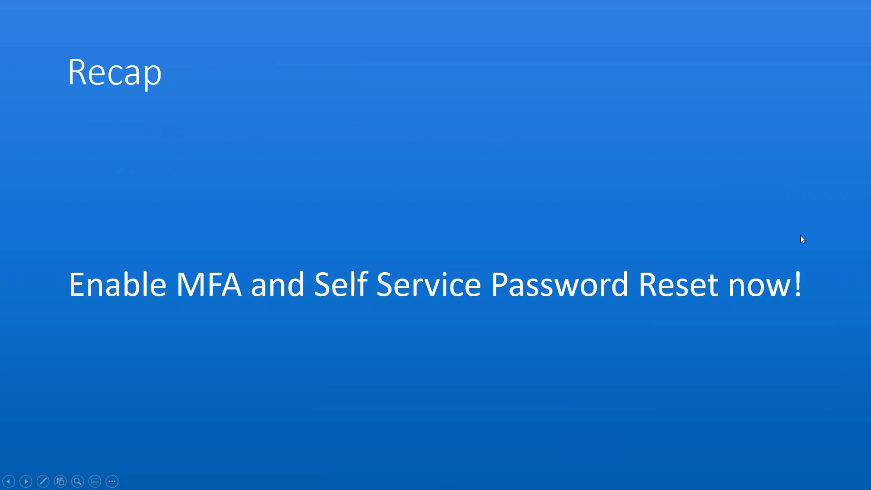